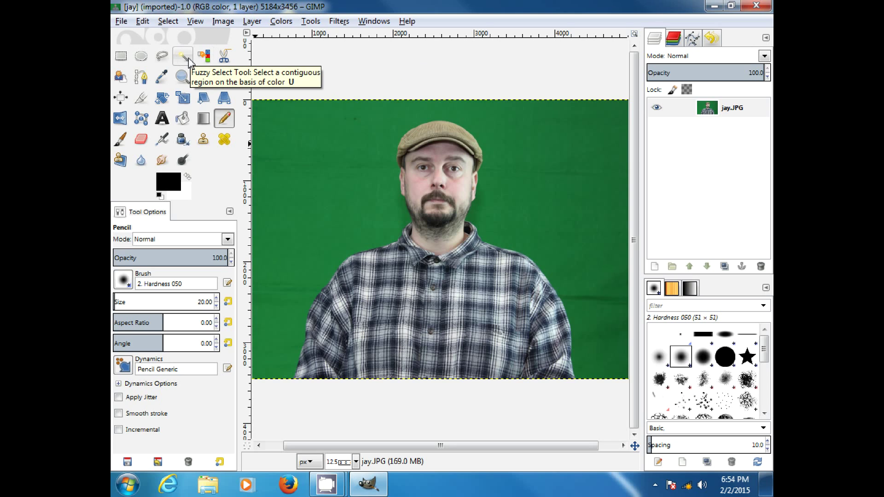
Draw a rough Foreground Select outline around the man's head, cap and shoulders.
click(119, 79)
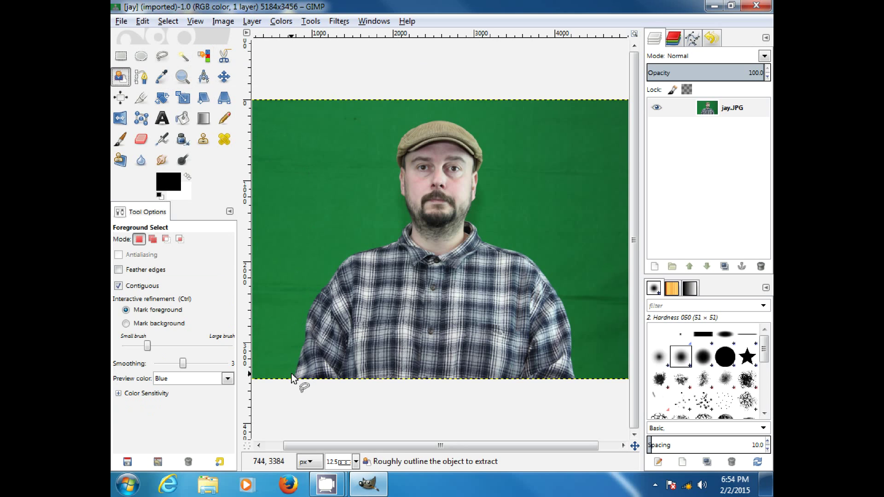
mouse_move(291, 381)
mouse_down()
mouse_move(281, 341)
mouse_move(296, 289)
mouse_move(355, 235)
mouse_move(392, 220)
mouse_move(393, 152)
mouse_move(414, 109)
mouse_move(459, 107)
mouse_move(484, 121)
mouse_move(495, 148)
mouse_move(482, 212)
mouse_move(553, 260)
mouse_move(584, 310)
mouse_up()
mouse_move(595, 350)
mouse_down()
mouse_move(598, 382)
mouse_move(578, 399)
mouse_move(525, 407)
mouse_move(333, 408)
mouse_move(295, 397)
mouse_move(291, 382)
mouse_up()
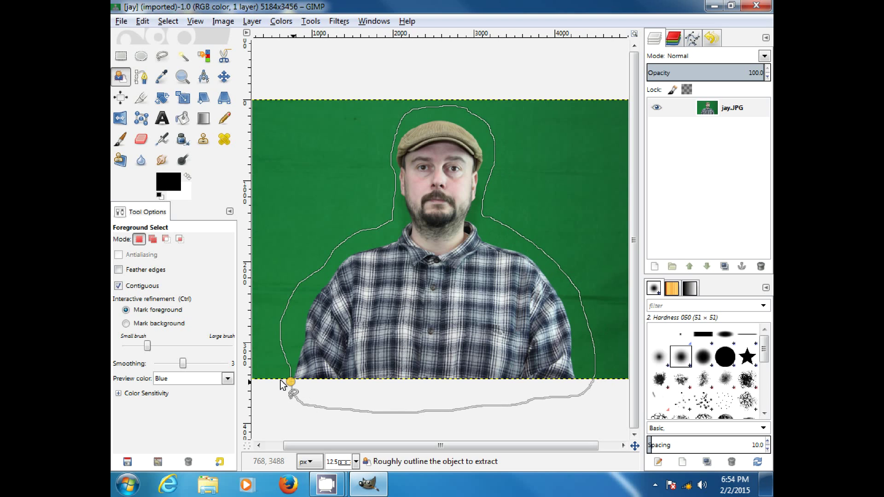
Close the outline and paint foreground over the man's shirt, arms, shoulder, beard and face.
click(290, 382)
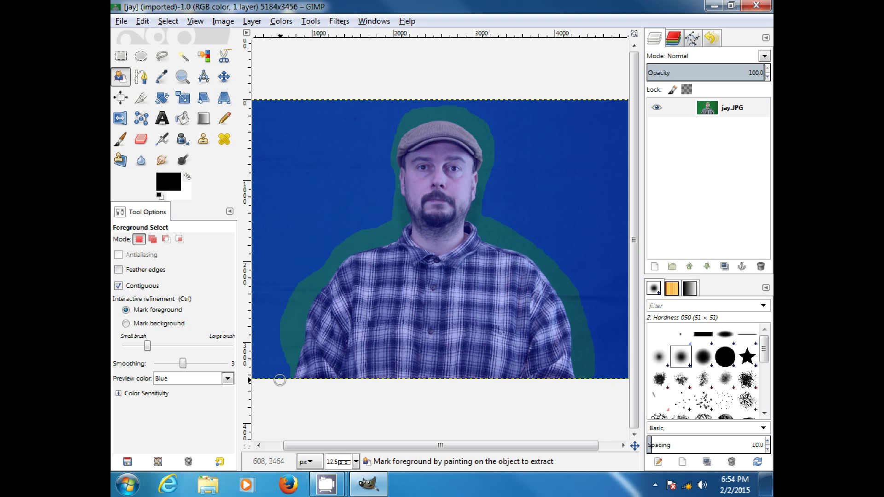
click(321, 369)
mouse_move(321, 368)
mouse_down()
mouse_move(348, 308)
mouse_move(413, 251)
mouse_move(427, 225)
mouse_move(408, 161)
mouse_move(425, 135)
mouse_move(459, 139)
mouse_move(472, 158)
mouse_move(455, 220)
mouse_move(459, 248)
mouse_up()
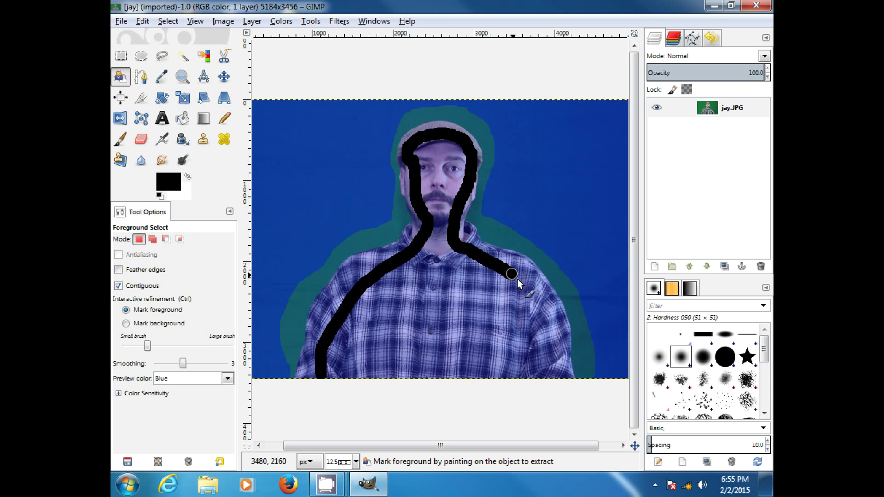
mouse_move(549, 344)
mouse_down()
mouse_move(545, 370)
mouse_move(417, 385)
mouse_move(339, 371)
mouse_move(344, 360)
mouse_move(462, 351)
mouse_move(496, 336)
mouse_move(492, 324)
mouse_move(389, 329)
mouse_move(428, 292)
mouse_move(437, 266)
mouse_up()
mouse_move(442, 222)
mouse_down()
mouse_move(442, 159)
mouse_move(423, 155)
mouse_move(427, 177)
mouse_move(459, 166)
mouse_move(441, 209)
mouse_move(445, 196)
mouse_move(433, 208)
mouse_move(429, 179)
mouse_move(452, 149)
mouse_move(453, 164)
mouse_move(459, 154)
mouse_move(420, 142)
mouse_move(436, 162)
mouse_move(436, 193)
mouse_move(428, 179)
mouse_move(423, 216)
mouse_move(343, 294)
mouse_move(366, 316)
mouse_move(419, 284)
mouse_move(466, 283)
mouse_move(486, 317)
mouse_move(504, 319)
mouse_move(508, 345)
mouse_move(421, 365)
mouse_move(415, 332)
mouse_move(439, 303)
mouse_up()
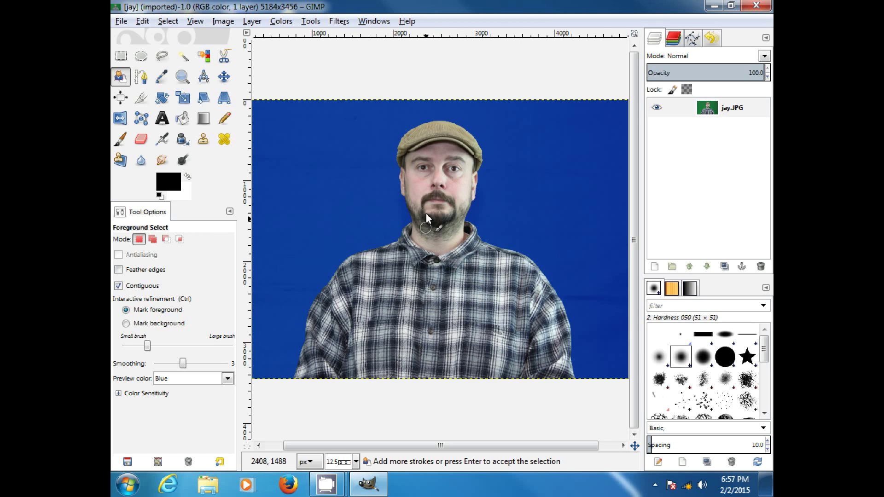
Touch up the cheek, accept the extraction as a selection, and invert it to the green background.
drag(414, 186, 418, 200)
key(Return)
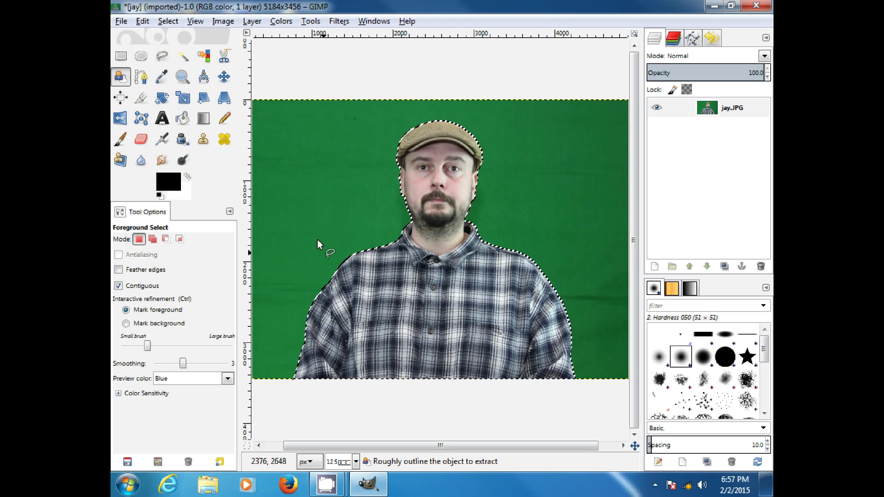
click(168, 23)
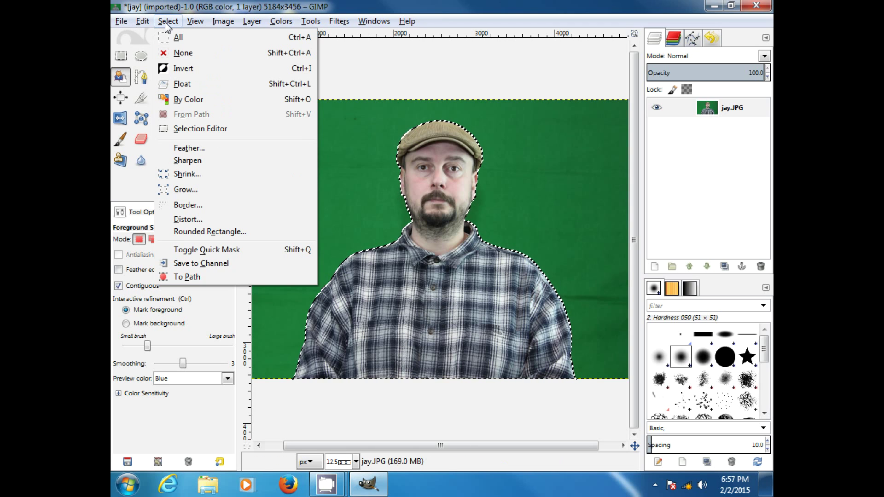
click(178, 69)
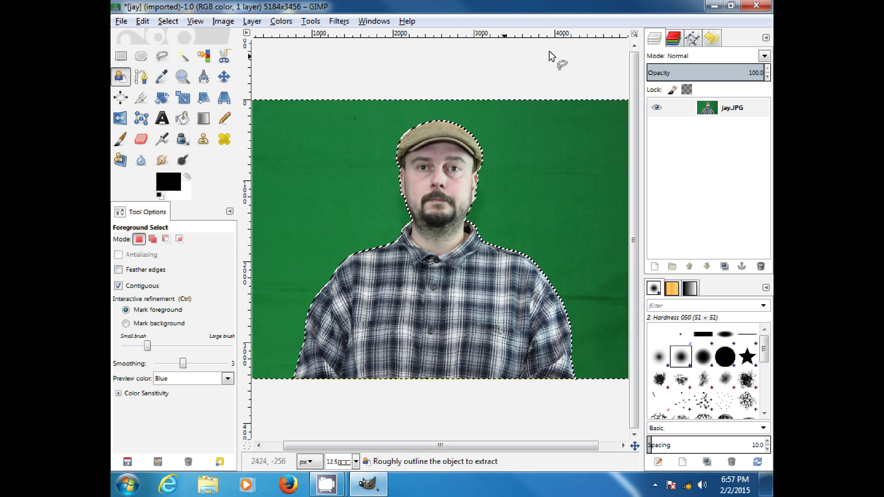
Add an alpha channel to jay.JPG and delete the green background to transparency.
right_click(691, 109)
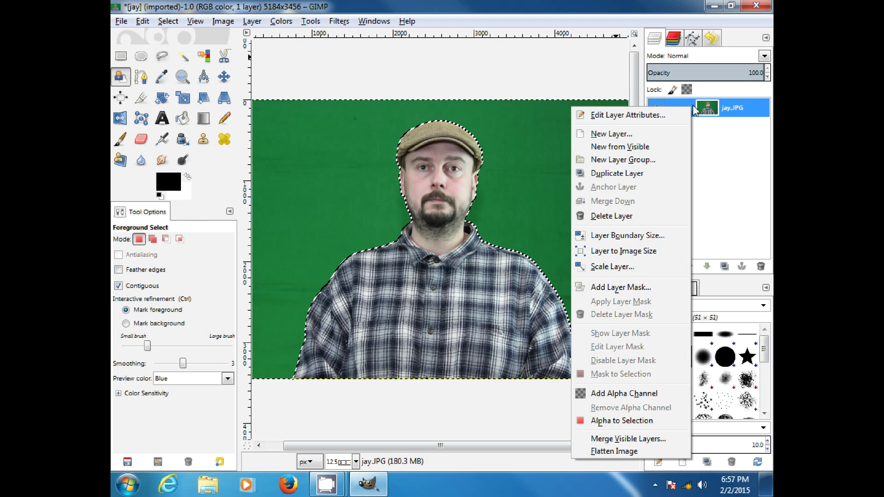
click(606, 392)
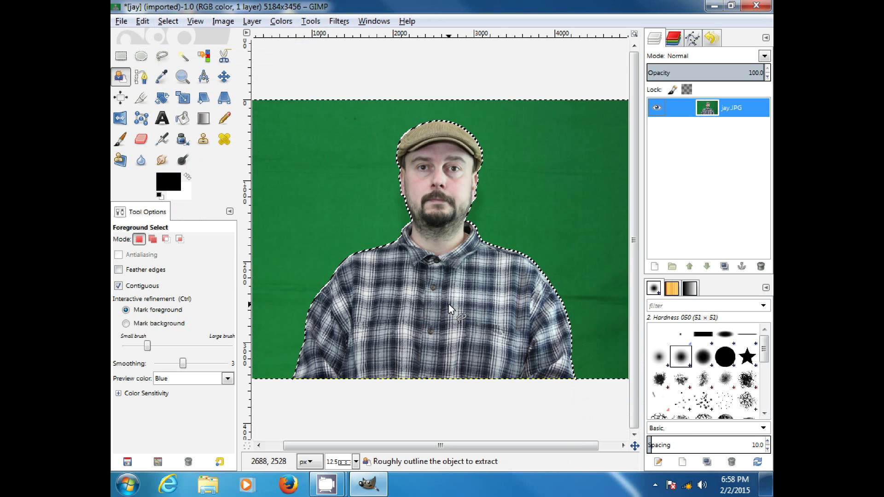
key(Delete)
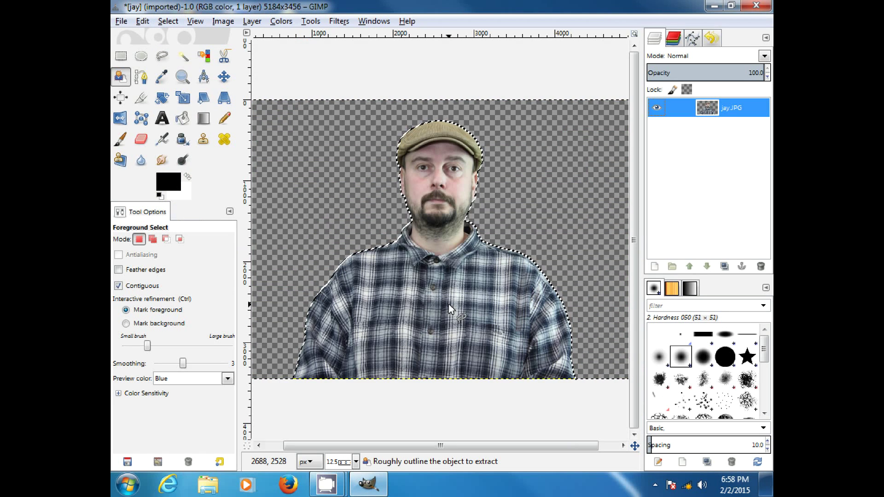
Drop the selection around the cut-out man with Select > None.
click(168, 21)
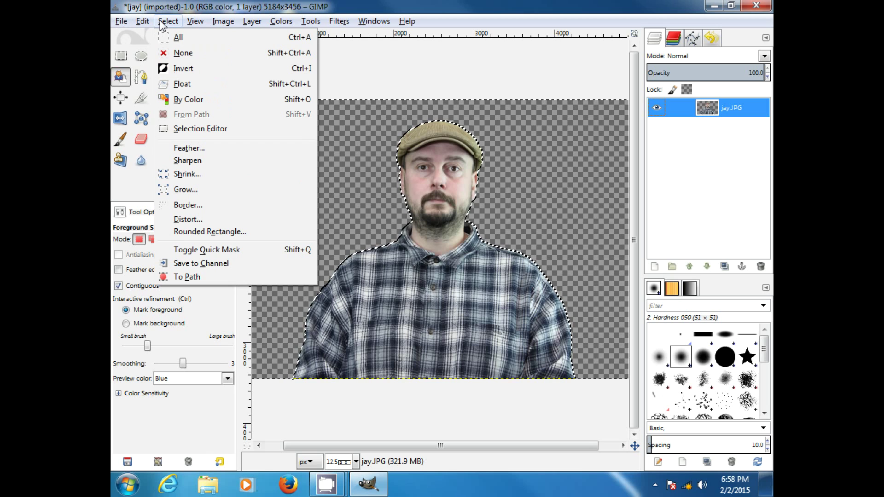
click(189, 53)
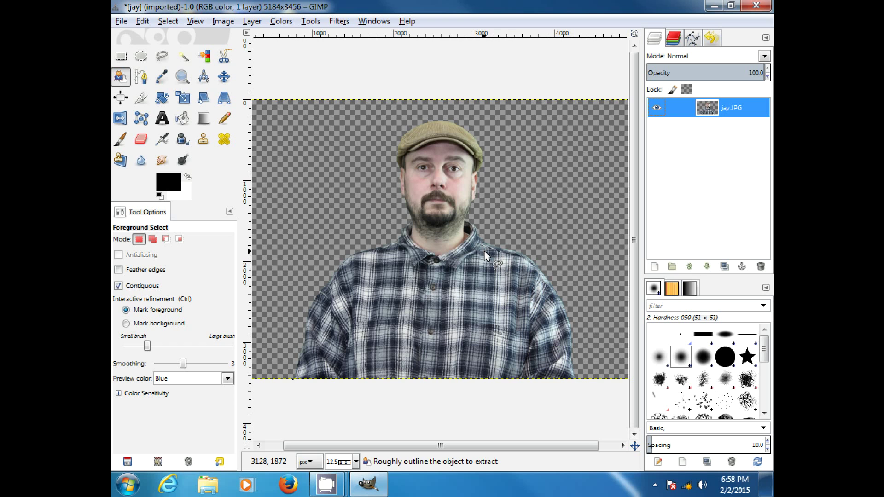
Zoom to 400% on the shirt collar edge and pick the Hardness 025 brush.
scroll(485, 250, up, 3)
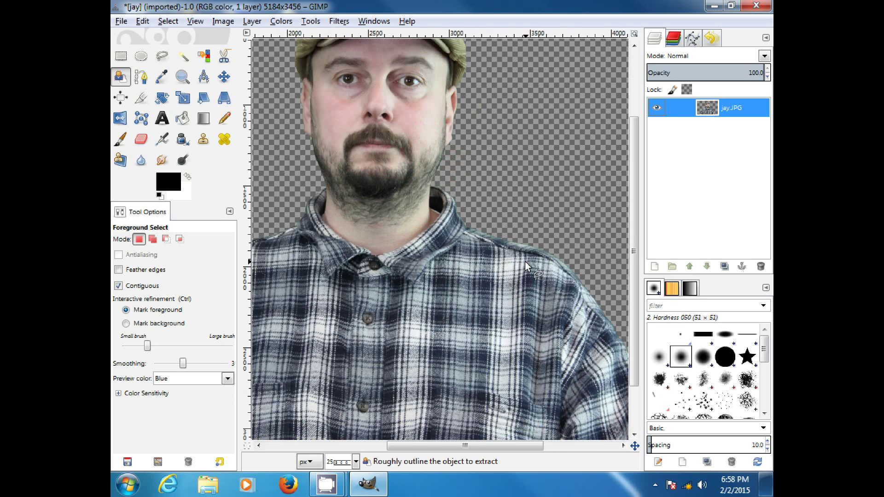
scroll(519, 265, up, 2)
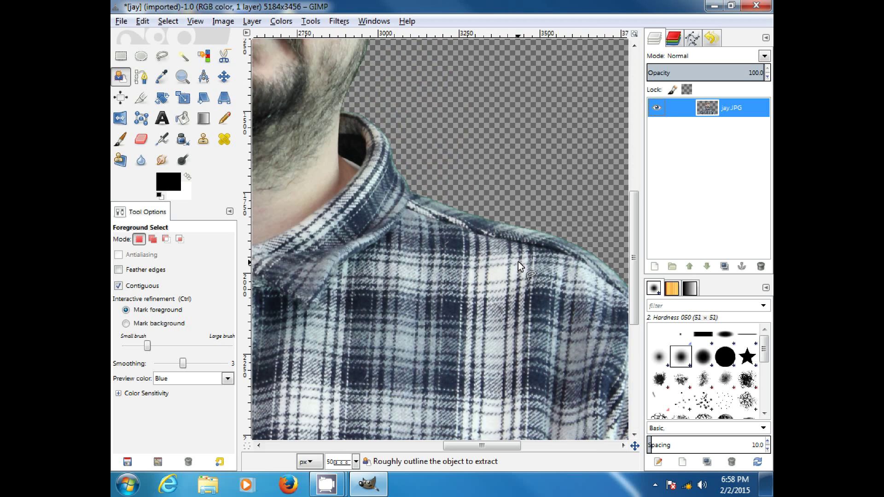
scroll(520, 267, up, 1)
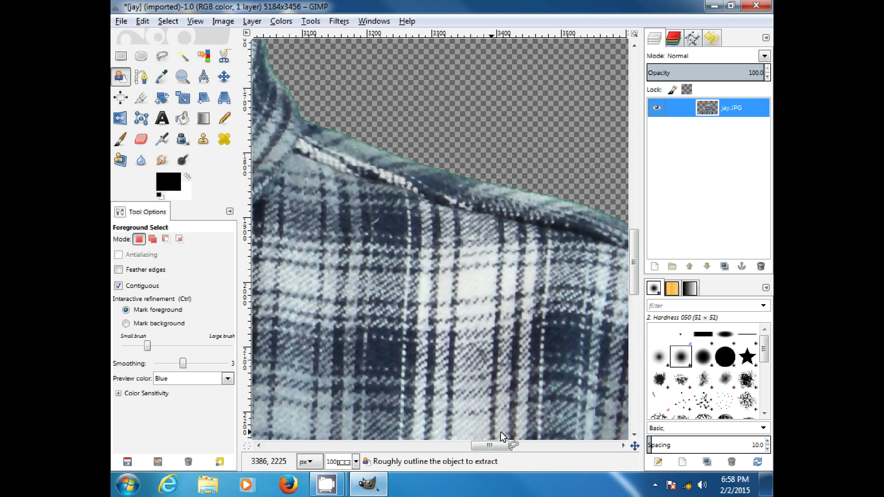
drag(635, 282, 635, 255)
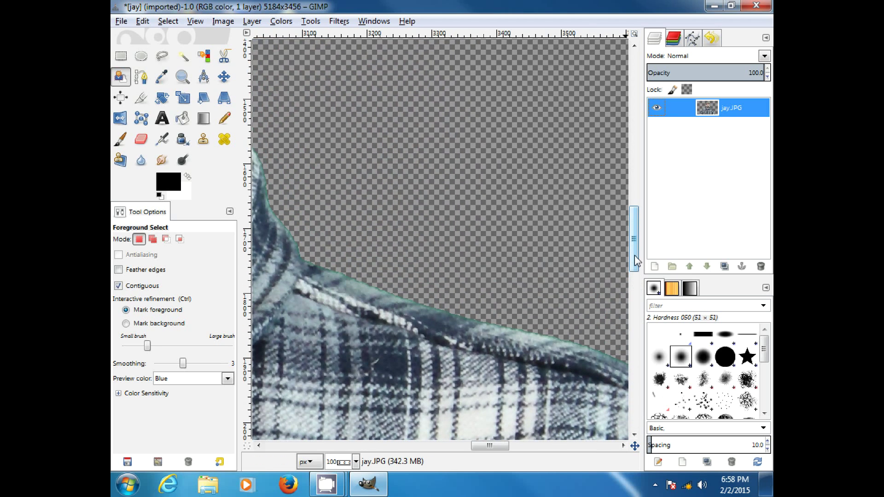
drag(504, 447, 484, 443)
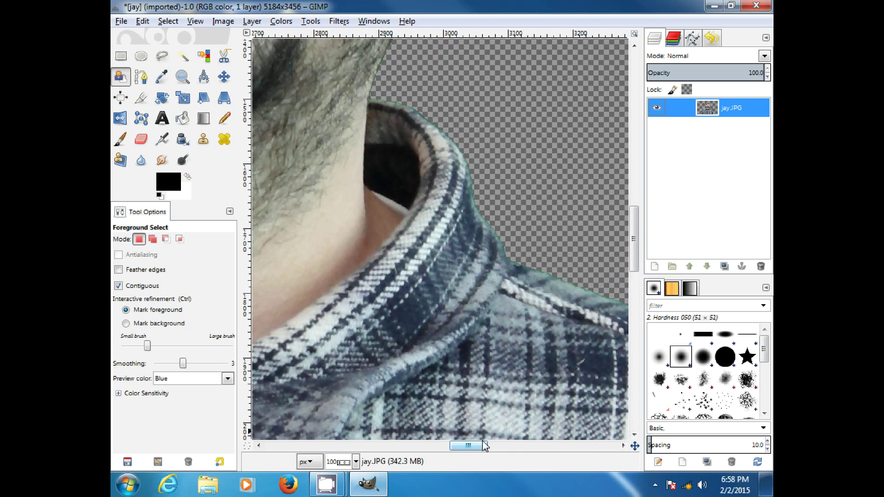
mouse_move(633, 240)
mouse_down()
mouse_move(622, 203)
mouse_move(642, 109)
mouse_move(631, 256)
mouse_up()
scroll(592, 234, up, 4)
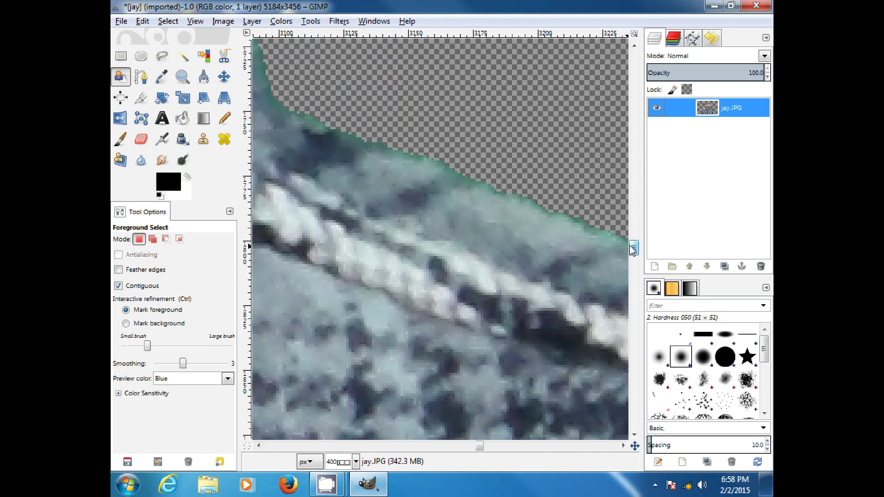
mouse_move(634, 249)
mouse_down()
mouse_move(634, 226)
mouse_move(634, 246)
mouse_up()
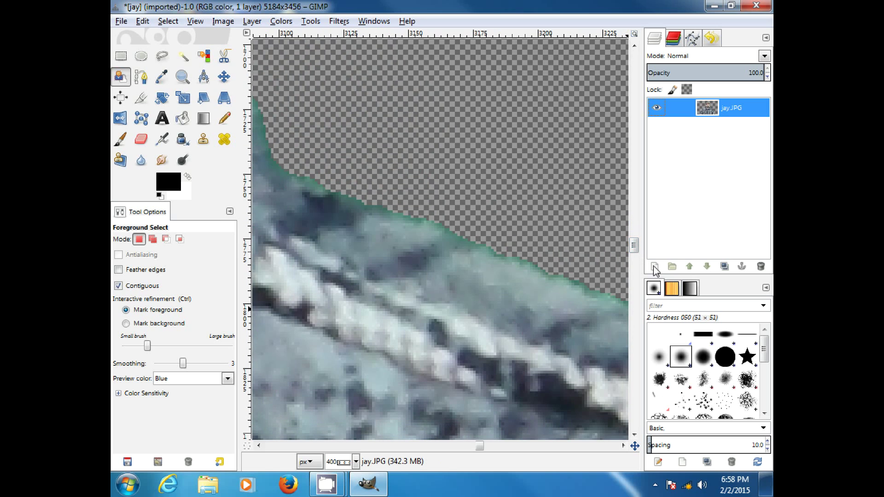
click(660, 361)
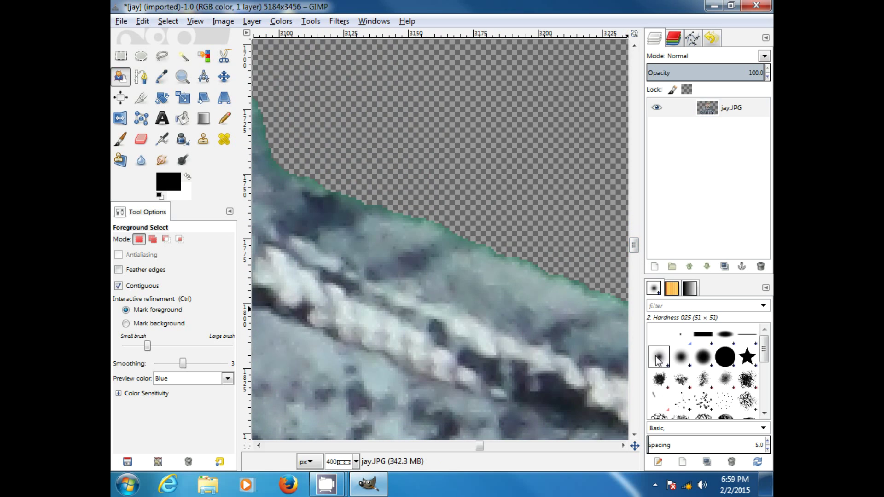
Shrink the Eraser to size 10 and erase the teal fringe along the cut-out's top edge.
click(141, 140)
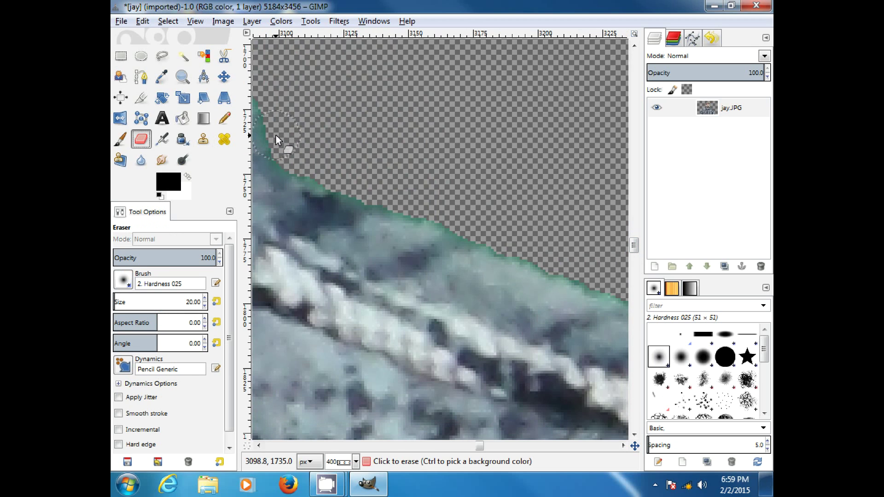
key(bracketleft)
key(bracketleft)
key(bracketleft)
key(bracketleft)
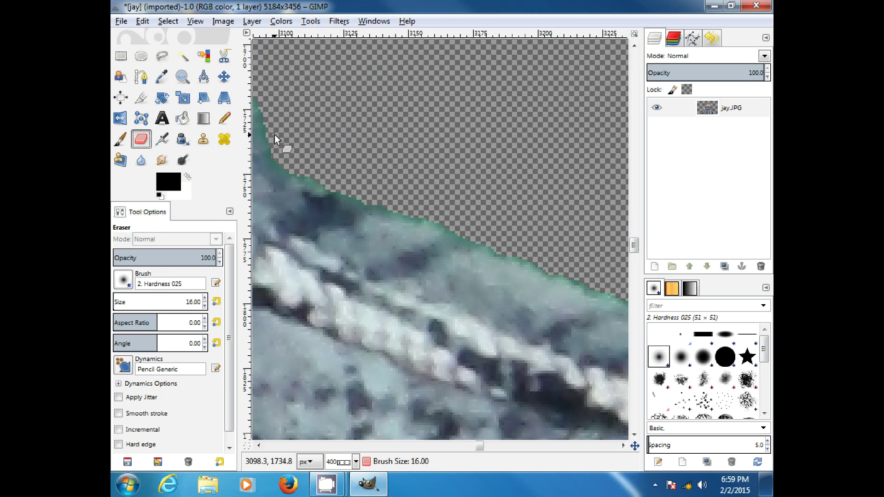
key(bracketleft)
key(bracketleft)
key(bracketleft)
key(bracketleft)
key(bracketleft)
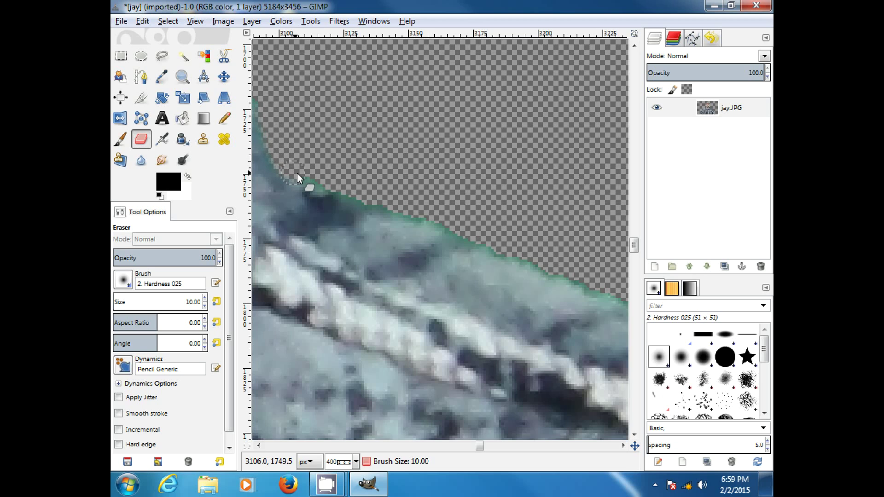
drag(297, 174, 355, 195)
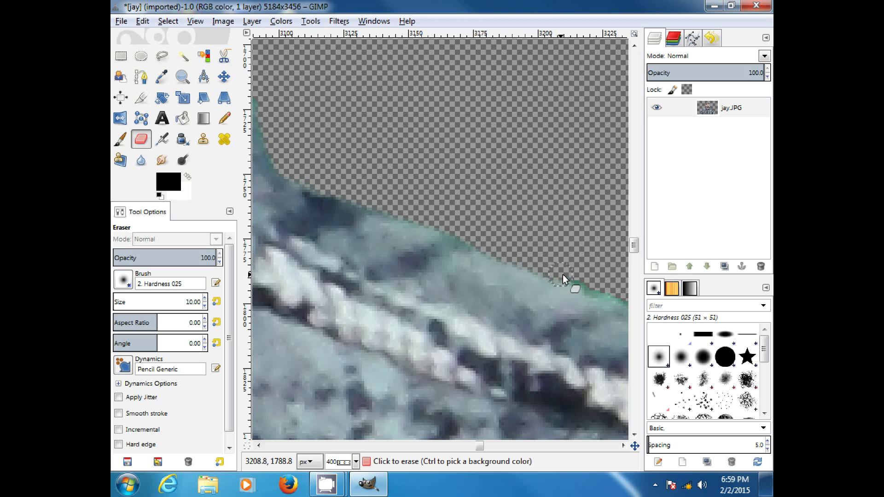
click(614, 293)
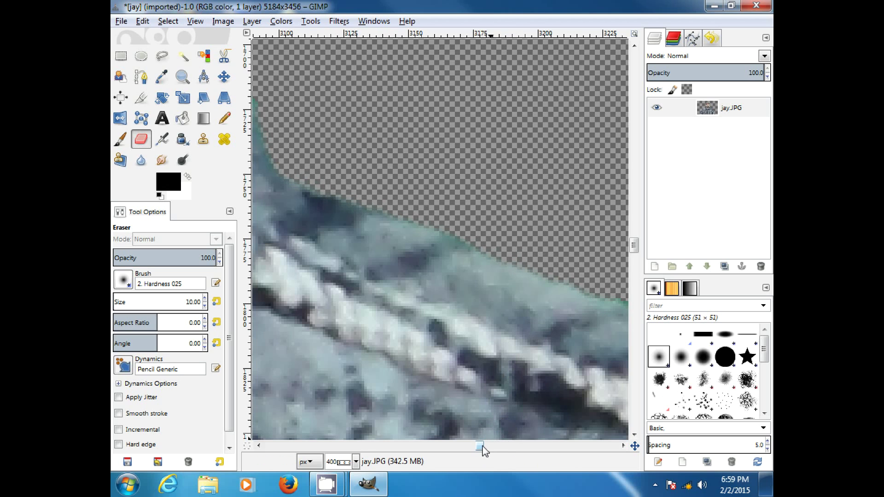
drag(484, 446, 493, 451)
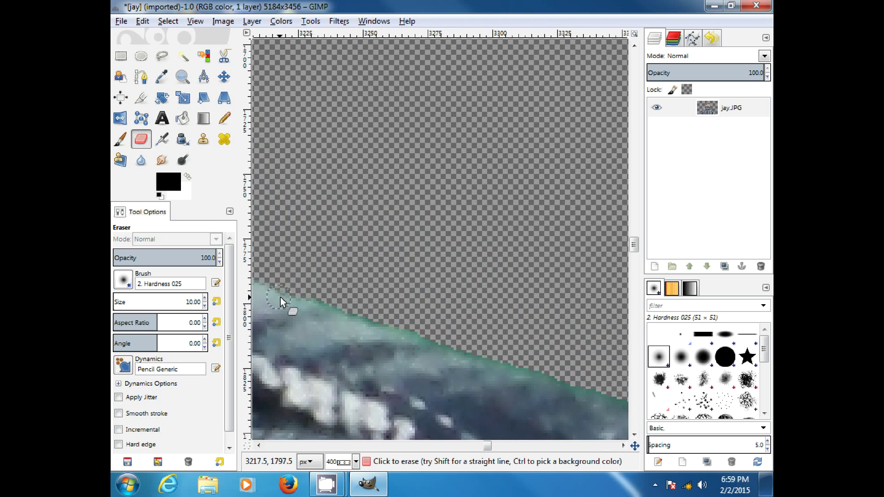
mouse_move(313, 292)
mouse_down()
mouse_move(365, 319)
mouse_move(622, 399)
mouse_up()
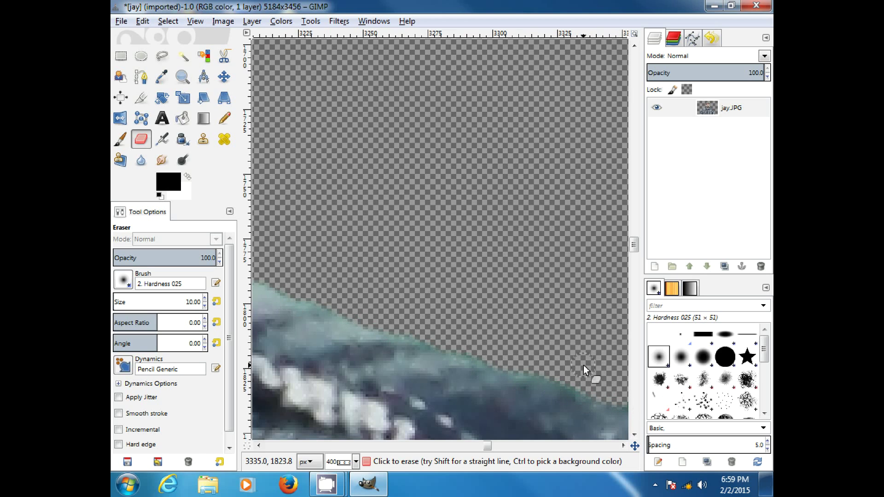
Erase the dark green halo strip by strip down the shirt's left edge with a size 9 eraser.
scroll(597, 356, down, 3)
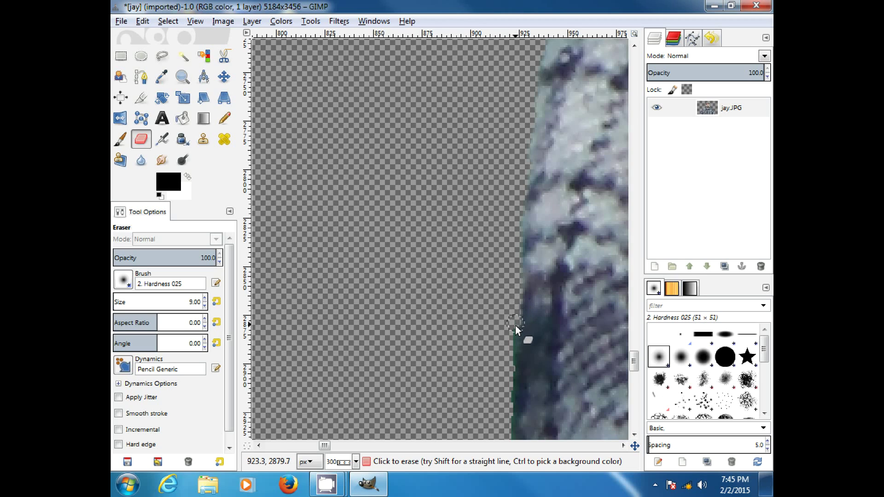
mouse_move(517, 358)
mouse_down()
mouse_move(509, 430)
mouse_move(507, 417)
mouse_up()
scroll(494, 245, down, 5)
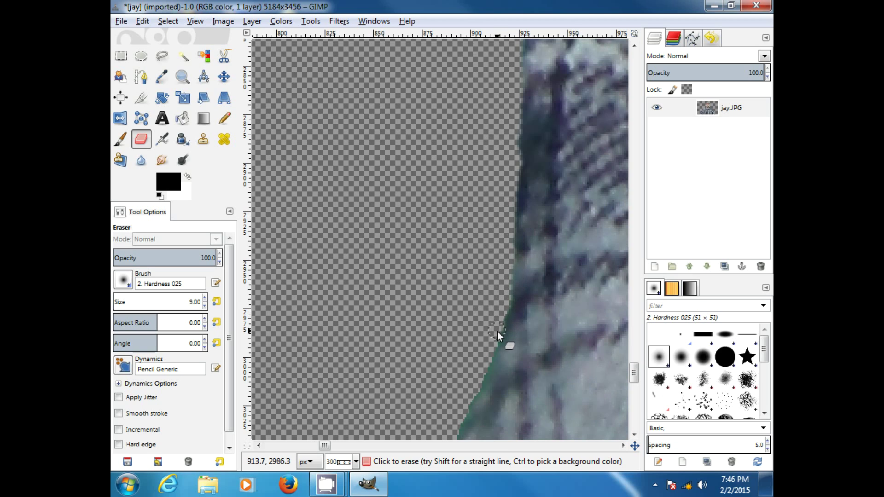
drag(498, 332, 479, 386)
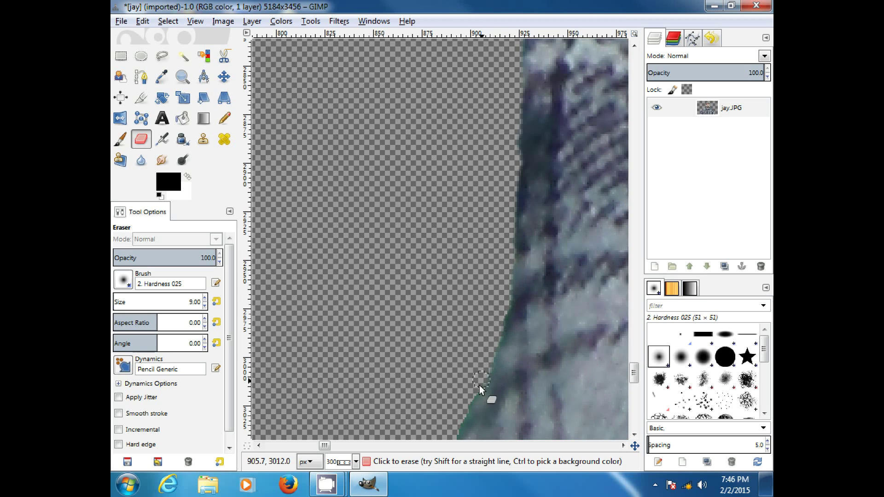
click(460, 431)
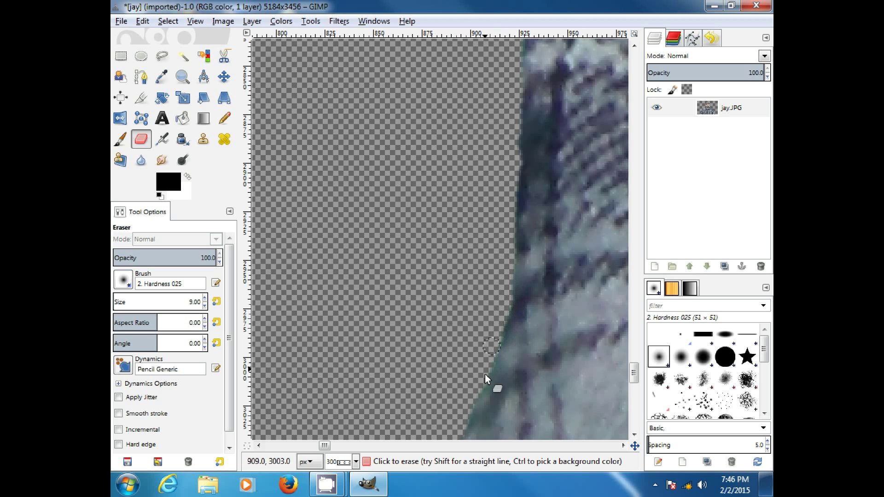
scroll(444, 361, down, 5)
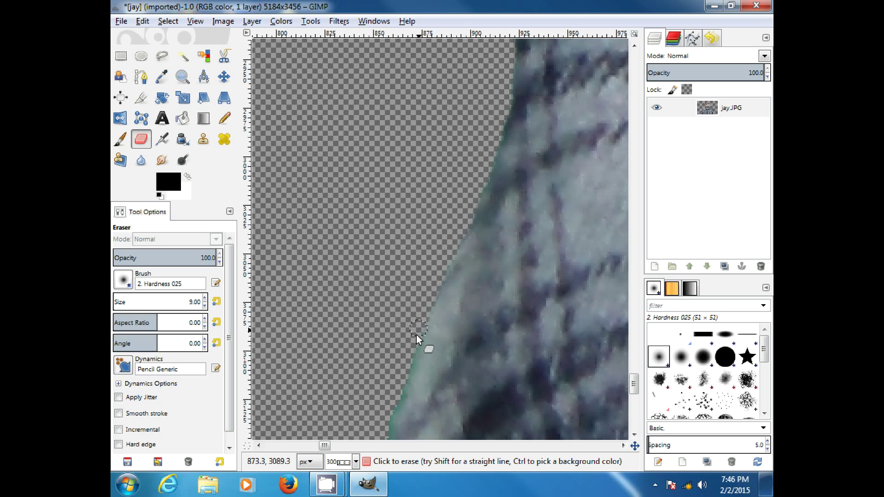
mouse_move(413, 353)
mouse_down()
mouse_move(390, 436)
mouse_move(395, 424)
mouse_up()
Erase the last teal specks down to the bottom of the shirt's diagonal left edge.
scroll(397, 294, down, 5)
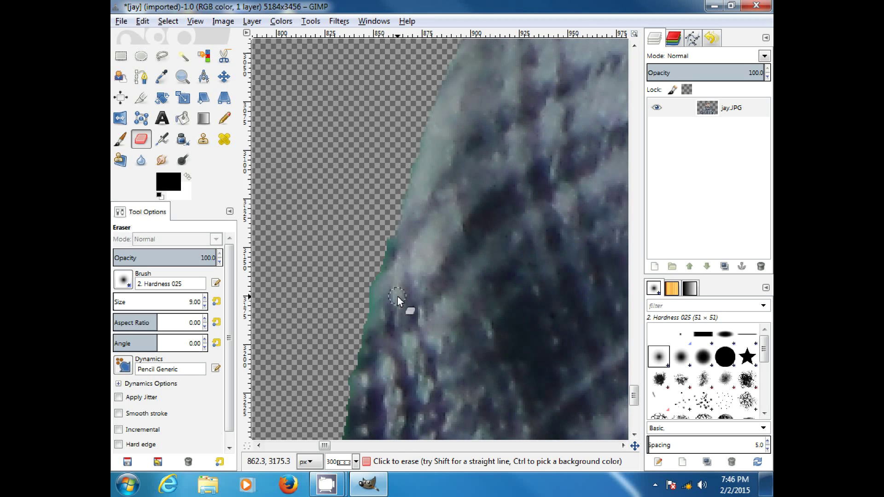
mouse_move(387, 209)
mouse_down()
mouse_move(416, 127)
mouse_move(395, 228)
mouse_move(368, 287)
mouse_move(364, 330)
mouse_up()
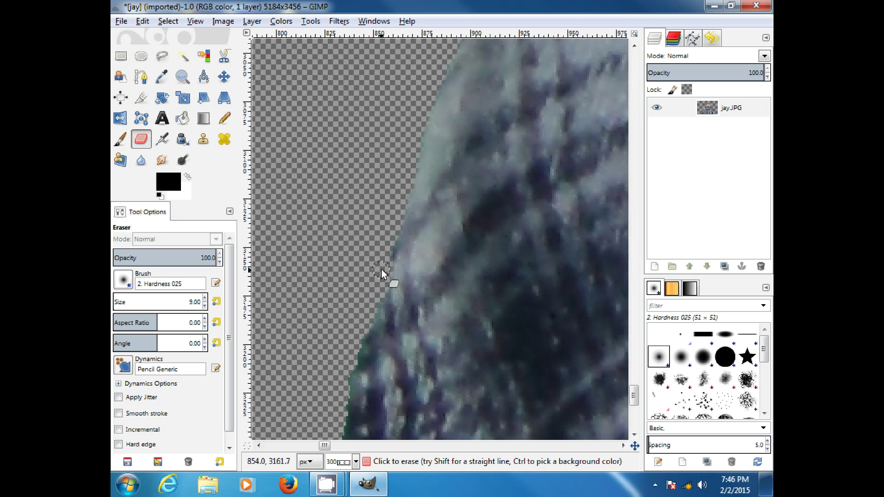
drag(378, 296, 344, 421)
scroll(341, 396, down, 5)
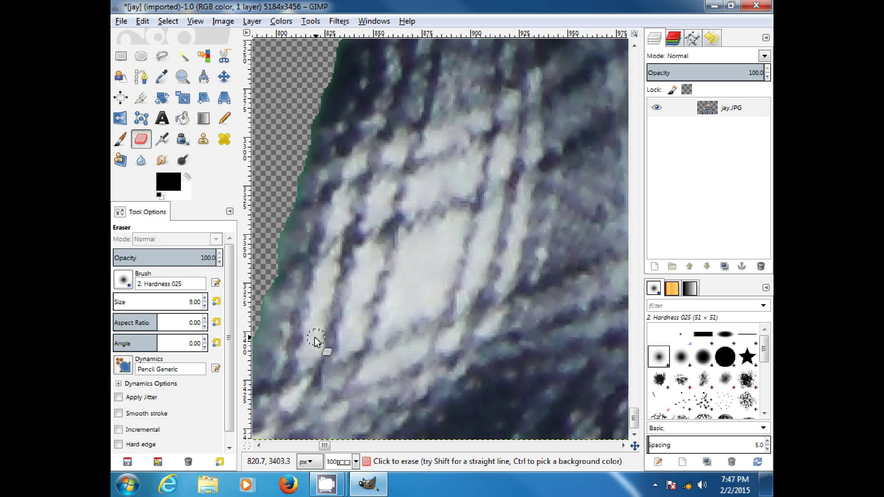
drag(329, 446, 325, 453)
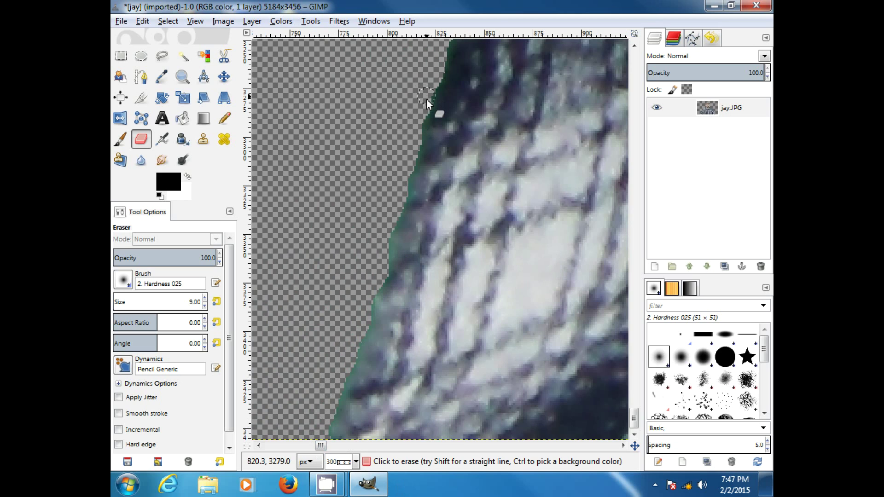
mouse_move(427, 106)
mouse_down()
mouse_move(386, 273)
mouse_move(325, 435)
mouse_up()
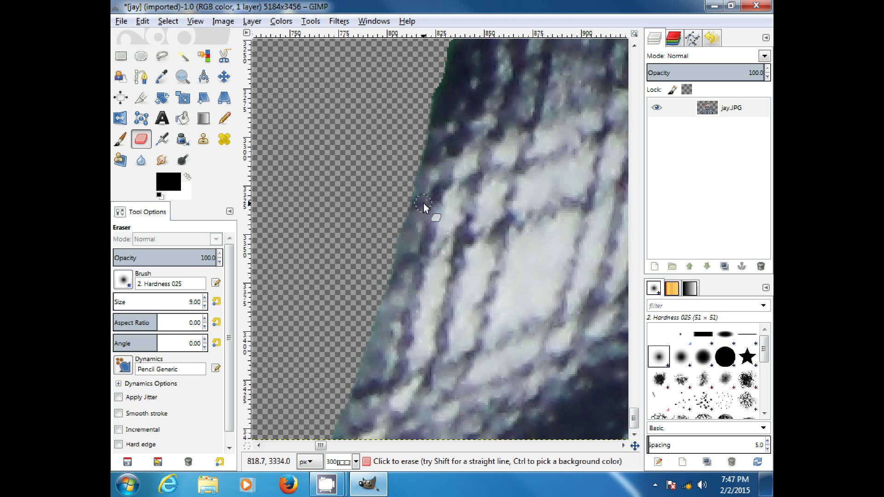
Zoom out and open IMG_1800.JPG as a layer, converting it to sRGB.
ctrl+scroll(423, 203, down, 5)
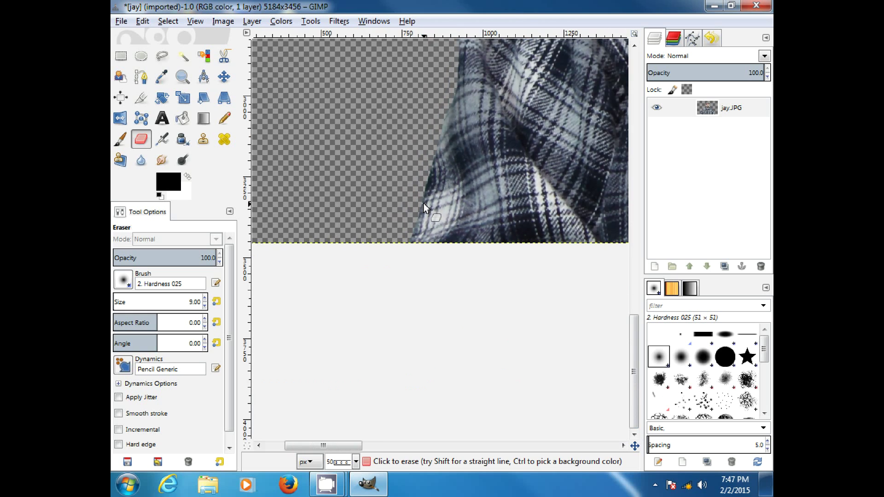
ctrl+scroll(424, 203, down, 5)
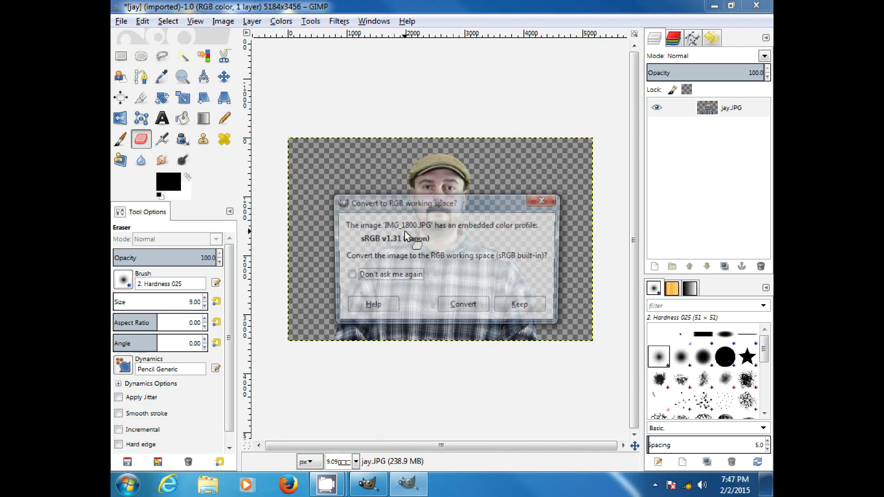
click(468, 308)
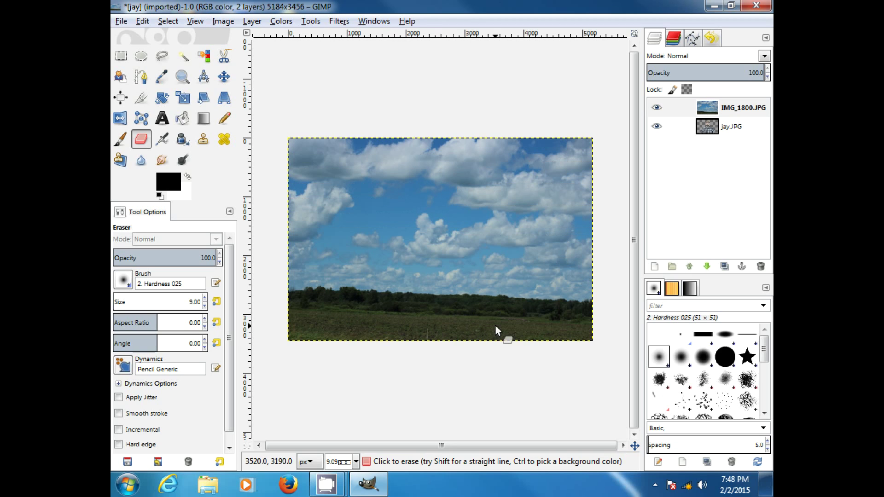
Select the IMG_1800.JPG layer and lower it beneath jay.JPG.
click(691, 115)
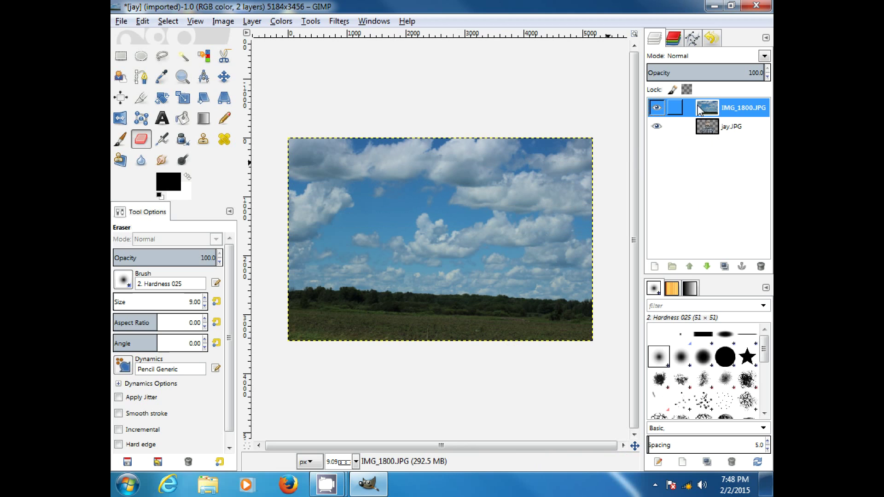
click(708, 265)
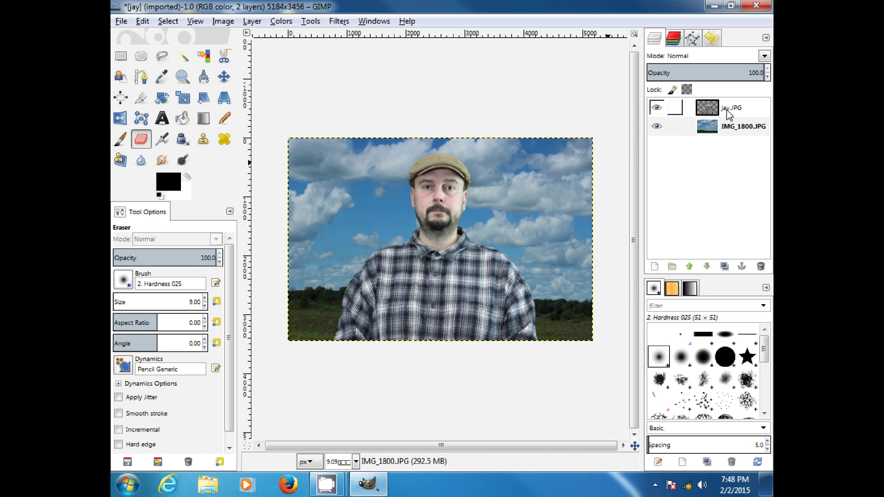